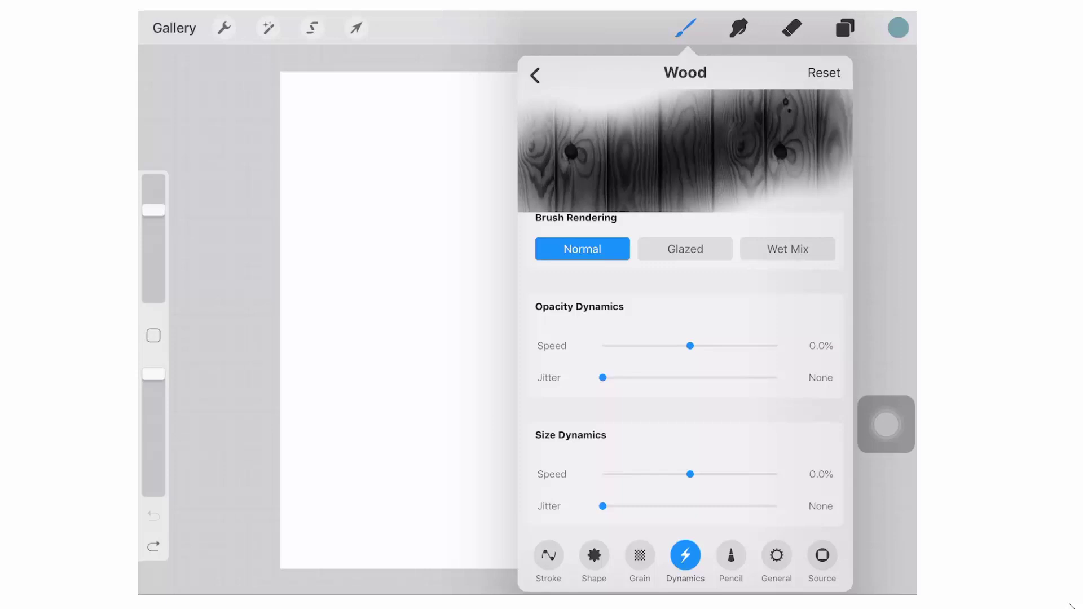
Switch the Wood brush's rendering mode to Glazed.
left_click(684, 250)
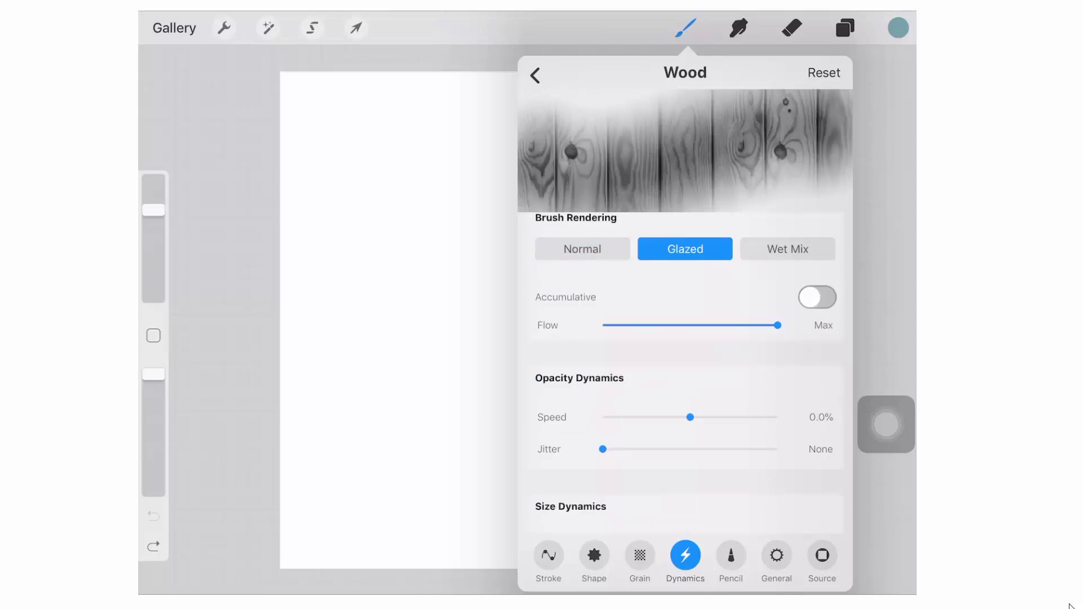
scroll(685, 381, "down", 3)
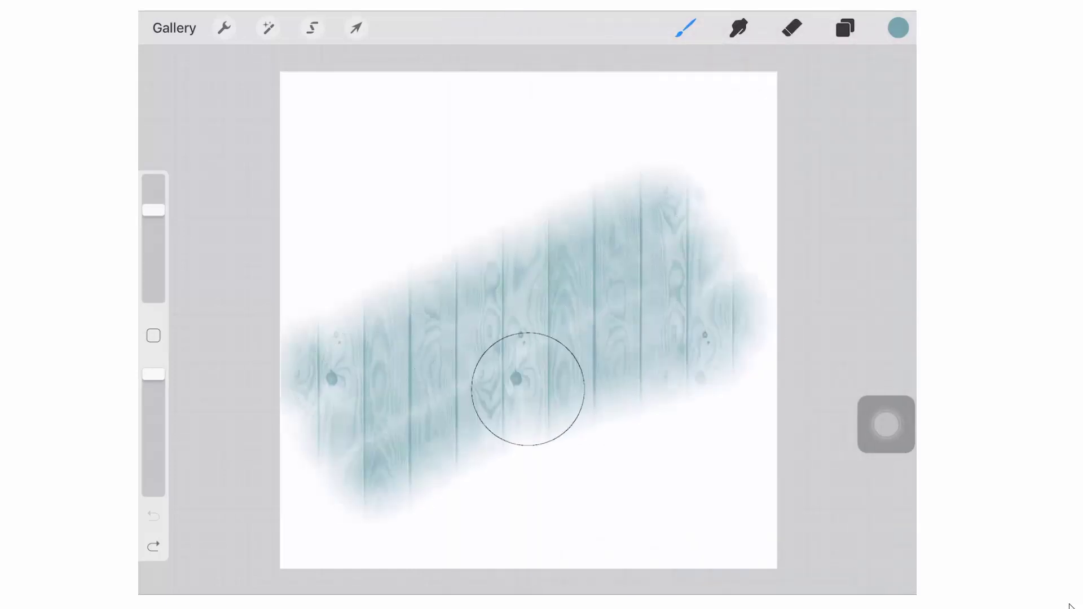
Paint a widened diagonal teal wood-plank test band, then undo it.
left_click_drag(347, 436, 347, 436)
left_click_drag(373, 338, 669, 199)
mouse_move(669, 199)
left_mouse_down()
mouse_move(430, 278)
mouse_move(516, 224)
mouse_move(541, 241)
mouse_move(436, 364)
mouse_move(430, 341)
left_mouse_up()
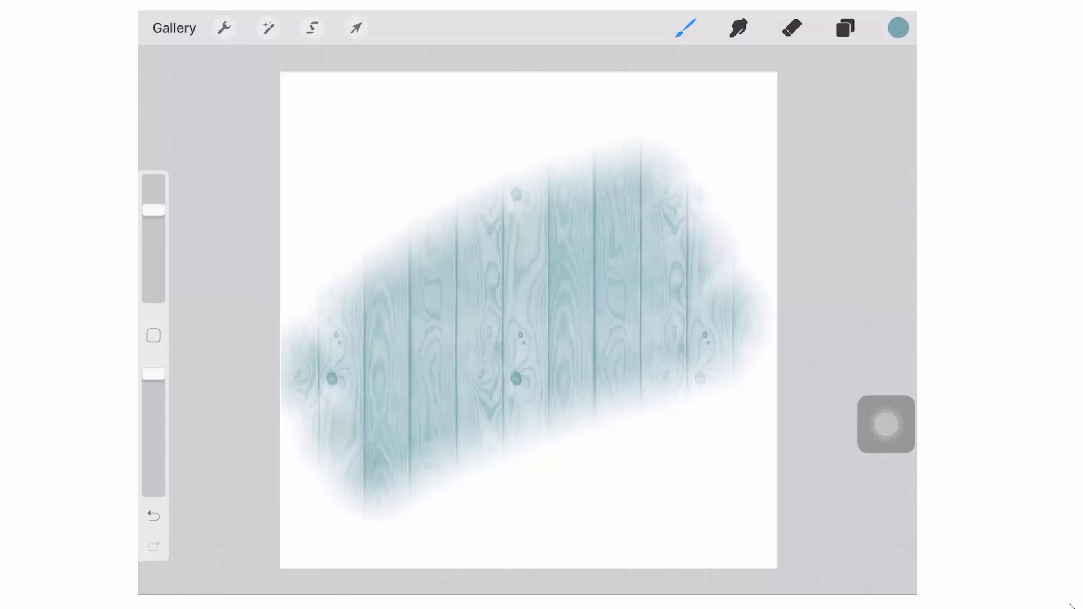
key("ctrl+z")
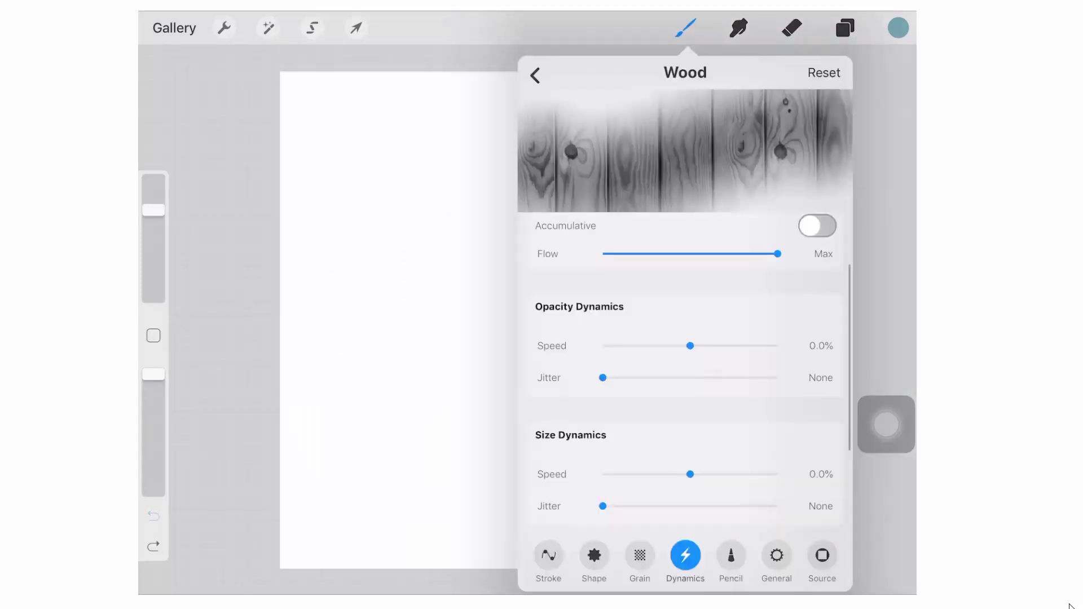
Replace the brush shape with Medium Hard from the Pro Library.
left_click(823, 555)
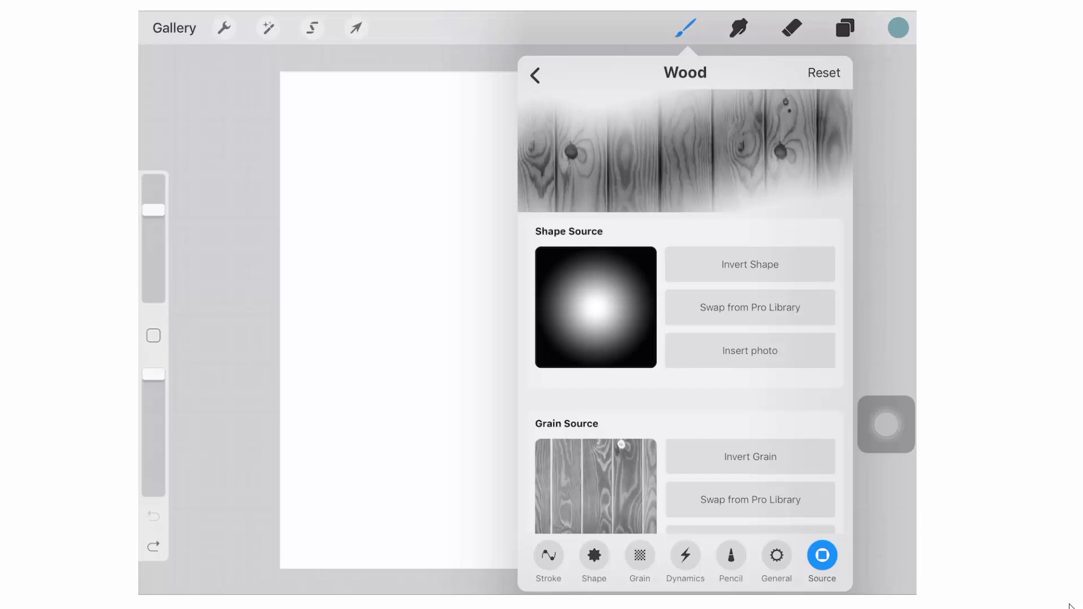
left_click(750, 307)
scroll(536, 306, "down", 5)
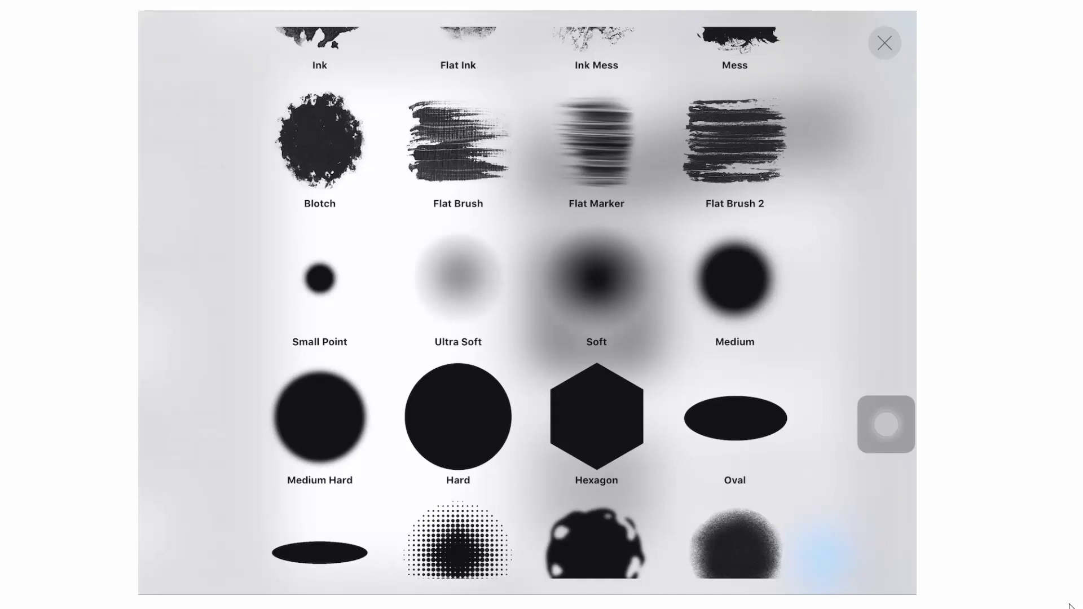
left_click(596, 279)
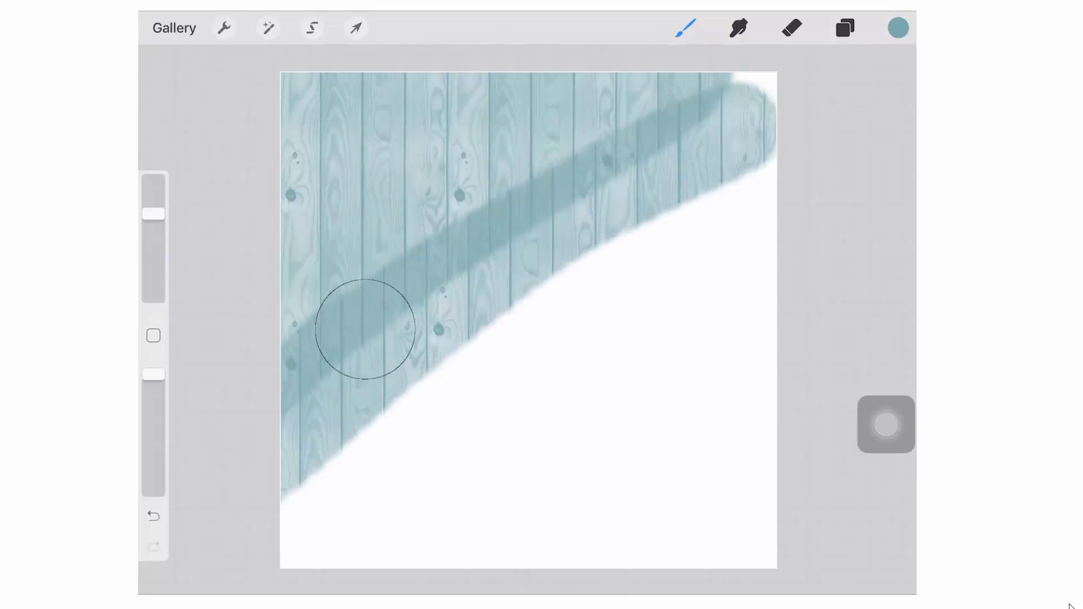
Paint wood planks across the upper canvas and extend them diagonally downward.
mouse_move(762, 170)
left_mouse_down()
mouse_move(288, 475)
mouse_move(762, 254)
left_mouse_up()
mouse_move(296, 525)
left_mouse_down()
mouse_move(528, 341)
mouse_move(373, 508)
left_mouse_up()
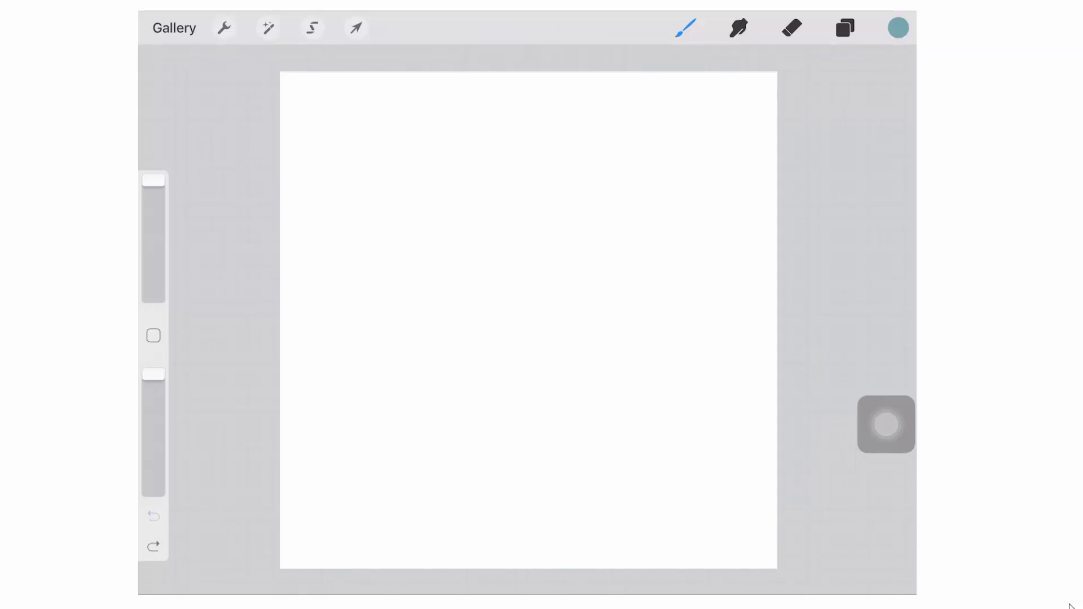
Reduce the brush size to 47% and paint narrower planks over the upper-left canvas.
left_click_drag(153, 180, 154, 215)
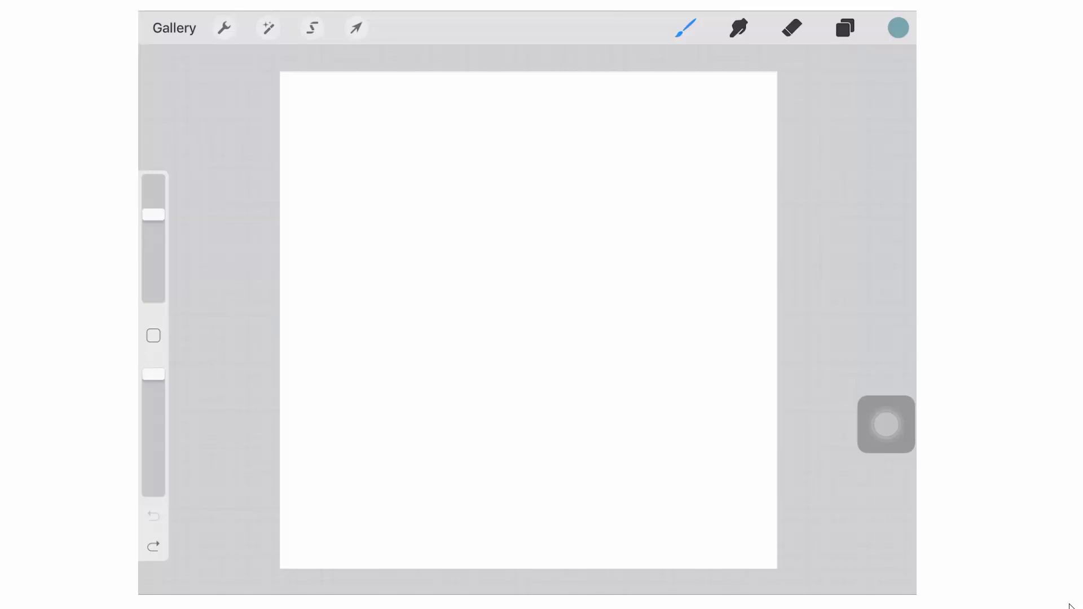
mouse_move(356, 80)
left_mouse_down()
mouse_move(322, 169)
mouse_move(246, 305)
mouse_move(551, 94)
mouse_move(499, 174)
mouse_move(745, 86)
mouse_move(440, 279)
mouse_move(262, 457)
mouse_move(738, 270)
mouse_move(771, 338)
mouse_move(567, 448)
mouse_move(762, 542)
left_mouse_up()
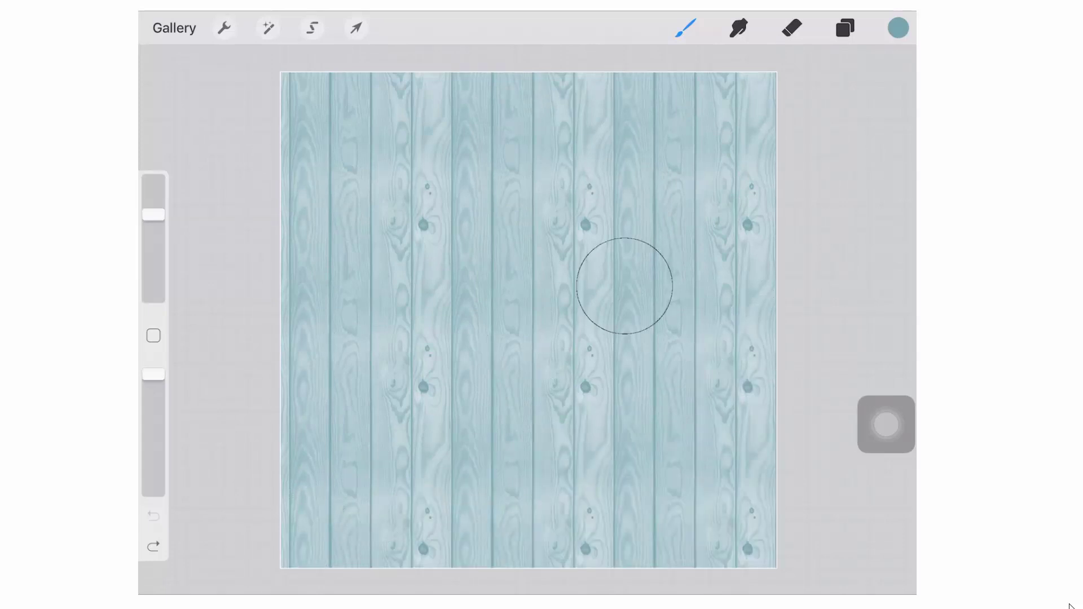
mouse_move(625, 286)
left_mouse_down()
mouse_move(300, 461)
mouse_move(343, 555)
left_mouse_up()
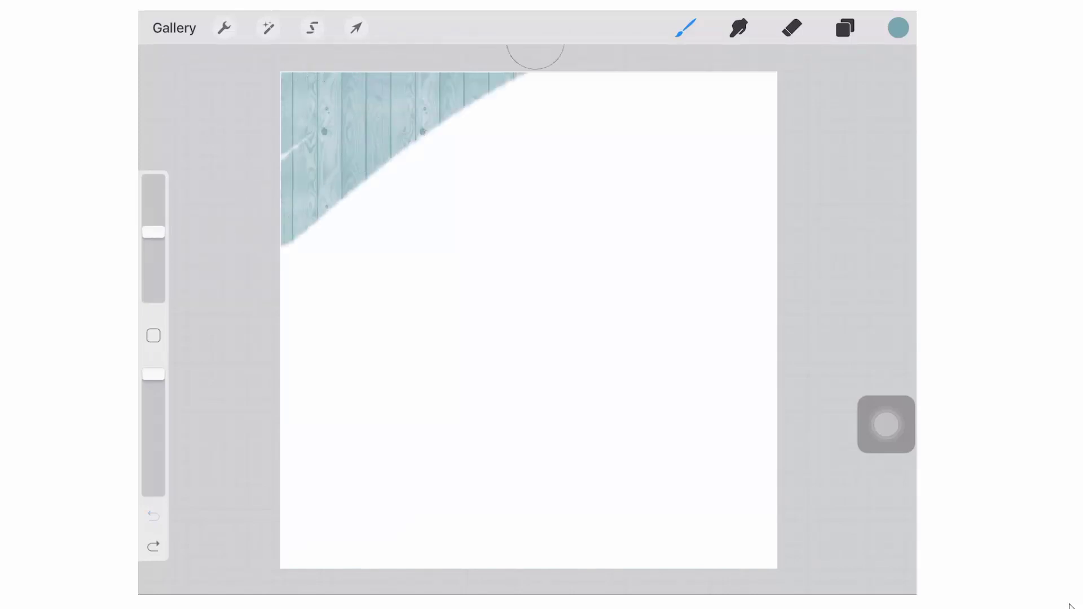
left_click_drag(305, 135, 423, 119)
Extend the plank fill along the top, down the sides, and into the bottom-right corner.
left_click_drag(288, 331, 644, 58)
left_click_drag(288, 364, 677, 77)
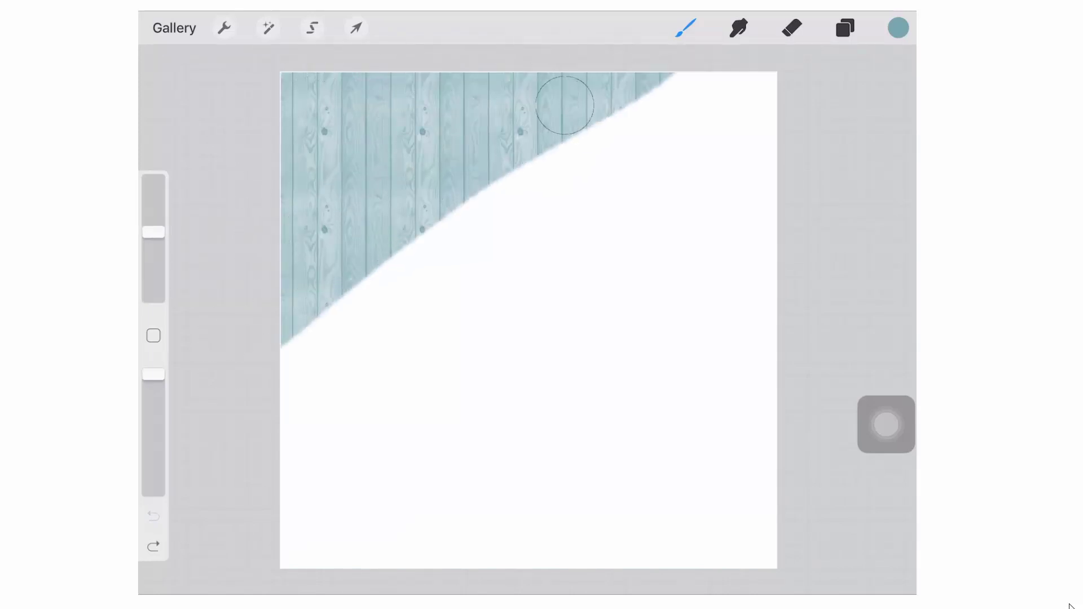
mouse_move(288, 440)
left_mouse_down()
mouse_move(777, 153)
mouse_move(566, 235)
mouse_move(712, 194)
left_mouse_up()
mouse_move(777, 203)
left_mouse_down()
mouse_move(287, 508)
mouse_move(777, 280)
left_mouse_up()
mouse_move(777, 347)
left_mouse_down()
mouse_move(335, 534)
mouse_move(777, 364)
left_mouse_up()
left_click_drag(407, 542, 796, 390)
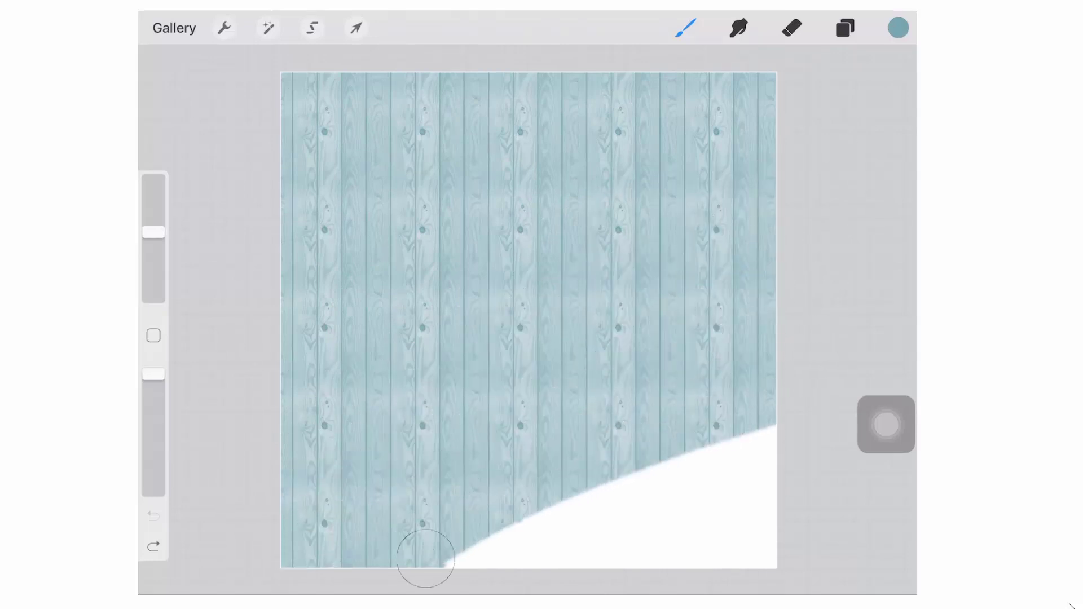
mouse_move(423, 576)
left_mouse_down()
mouse_move(787, 432)
mouse_move(562, 557)
mouse_move(788, 525)
left_mouse_up()
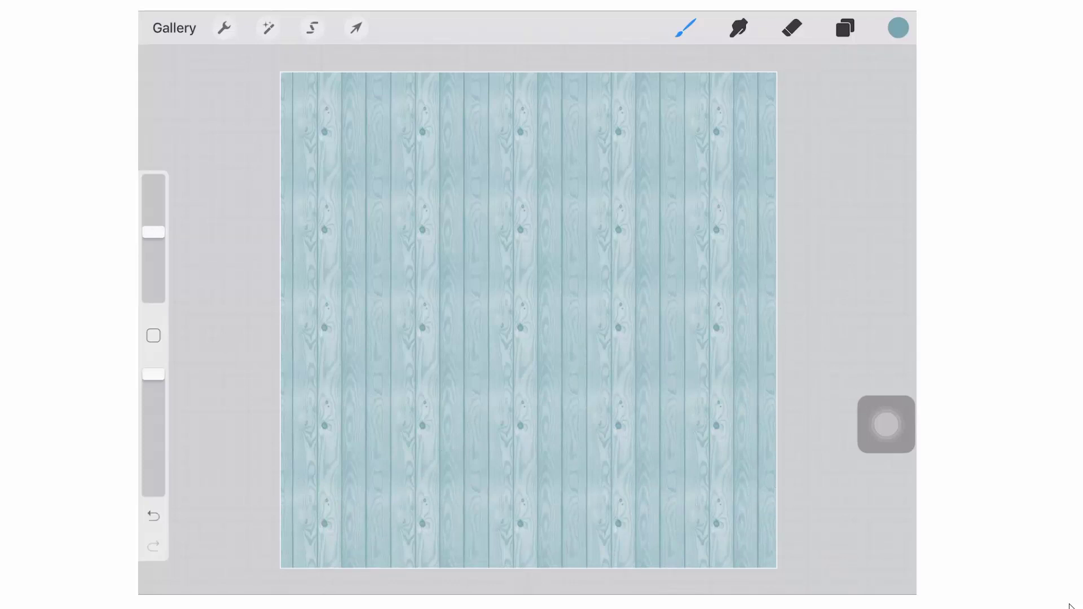
Undo the fill, lower opacity, set size to 37%, and repaint planks from the top-left.
key("ctrl+z")
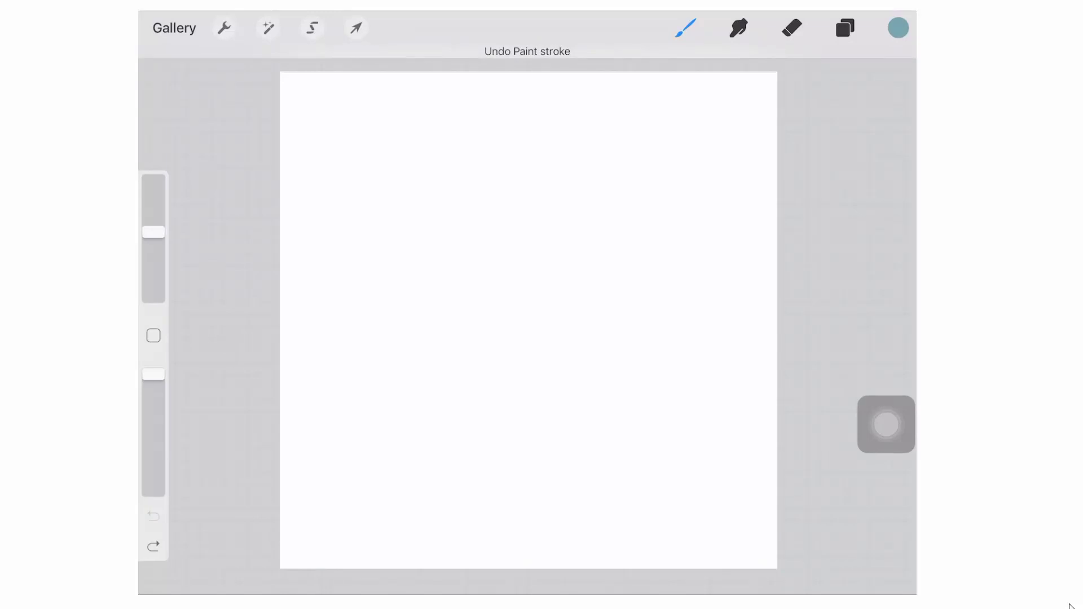
left_click_drag(153, 374, 152, 449)
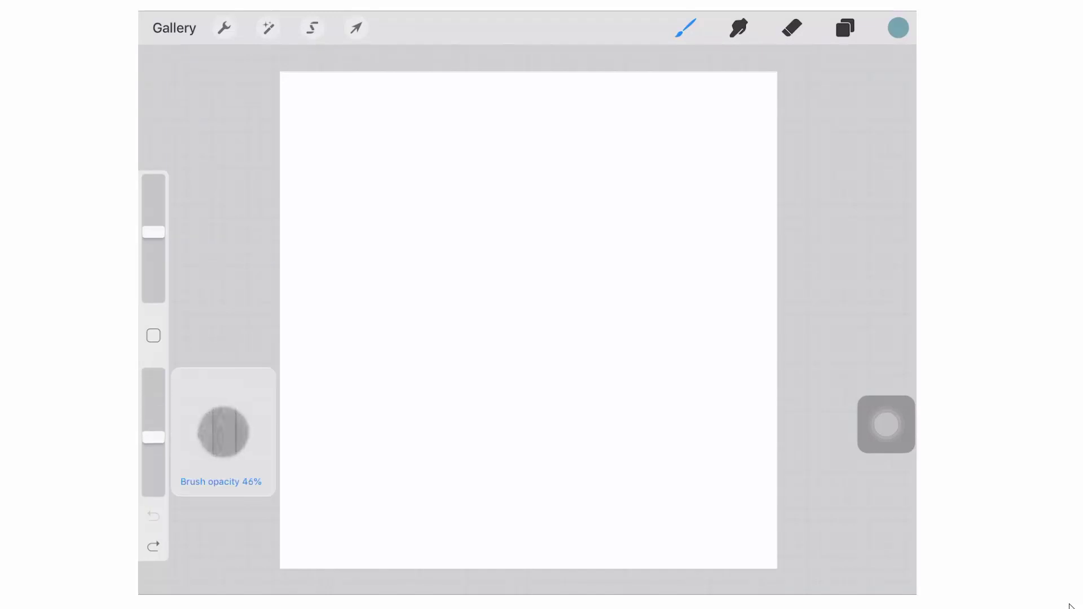
left_click_drag(153, 233, 153, 224)
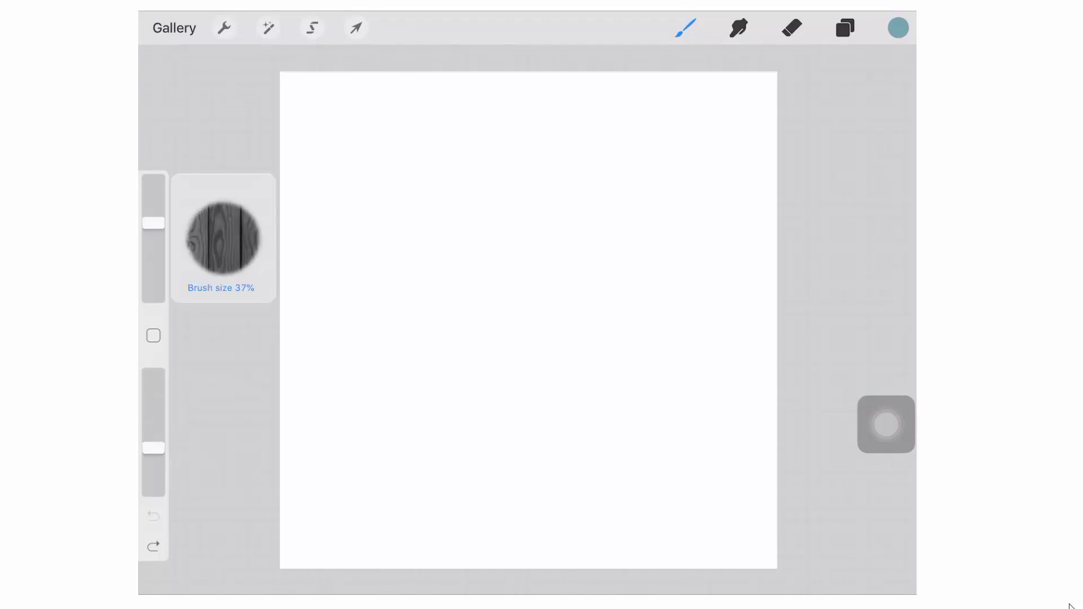
mouse_move(288, 94)
left_mouse_down()
mouse_move(403, 331)
mouse_move(703, 263)
mouse_move(277, 550)
mouse_move(584, 524)
mouse_move(761, 304)
mouse_move(627, 394)
mouse_move(545, 415)
left_mouse_up()
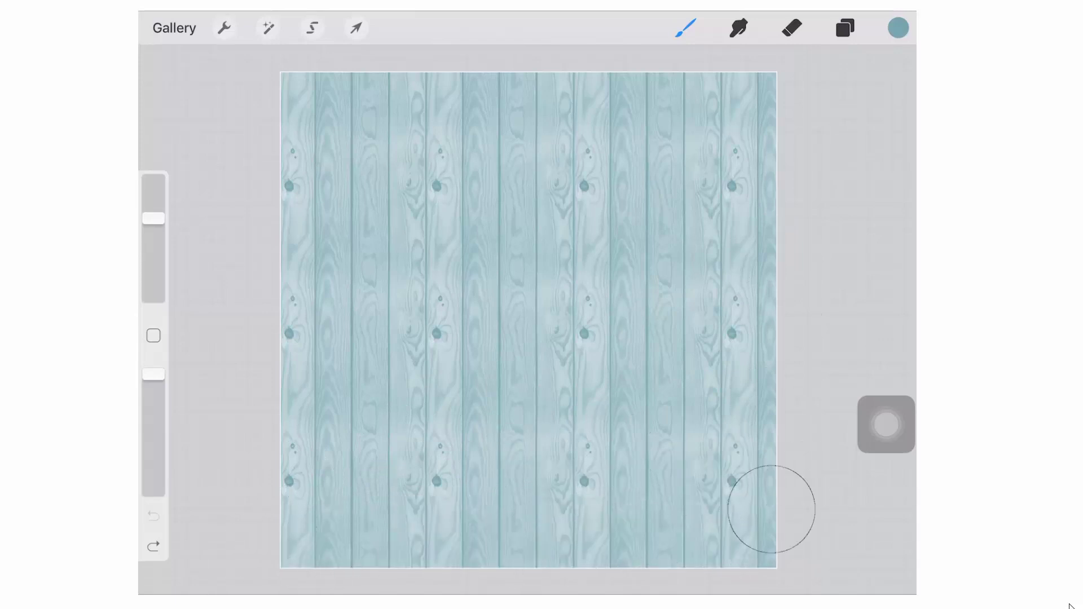
Reopen the Wood brush settings and review its Apple Pencil and rendering settings.
left_click(686, 28)
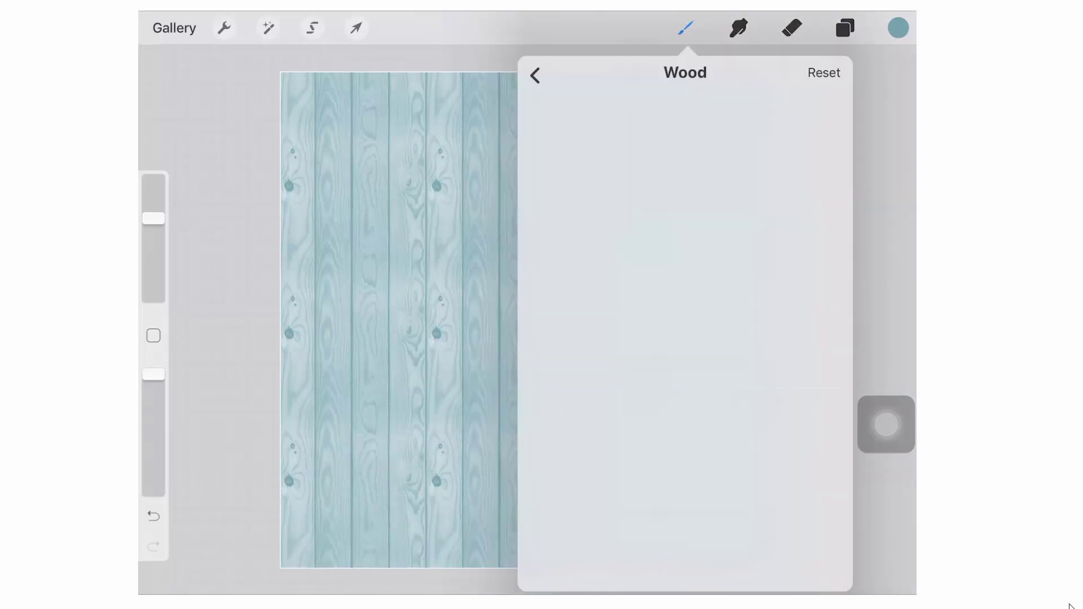
left_click(732, 556)
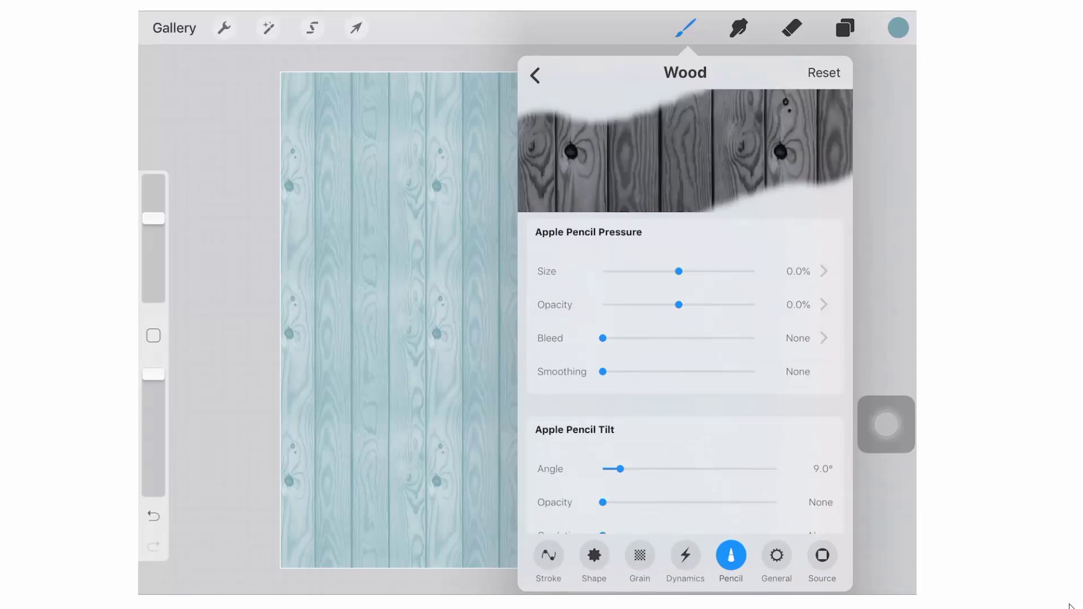
left_click(685, 555)
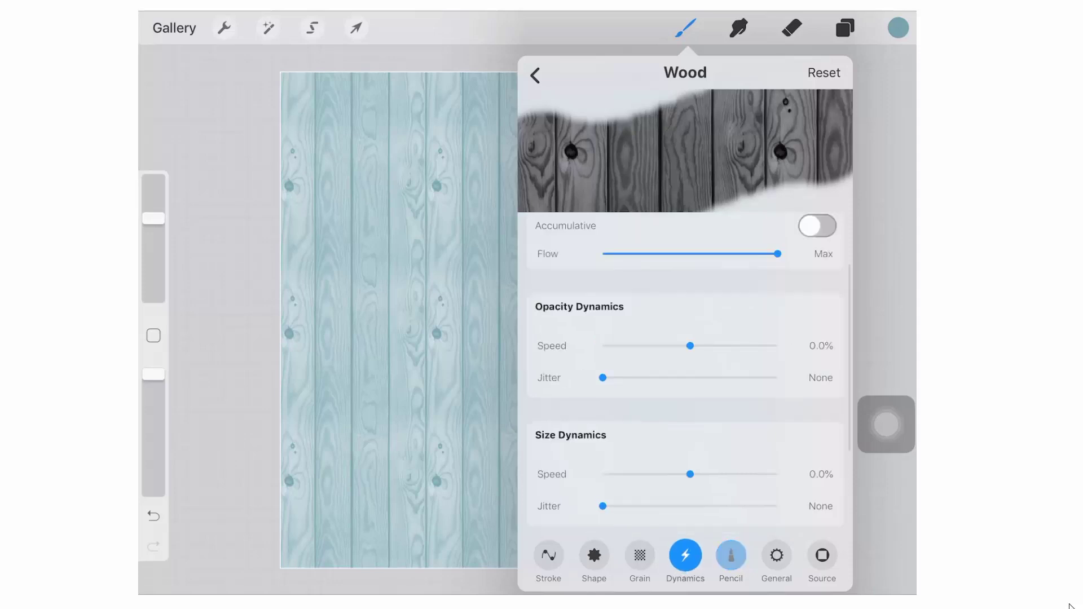
scroll(685, 381, "up", 3)
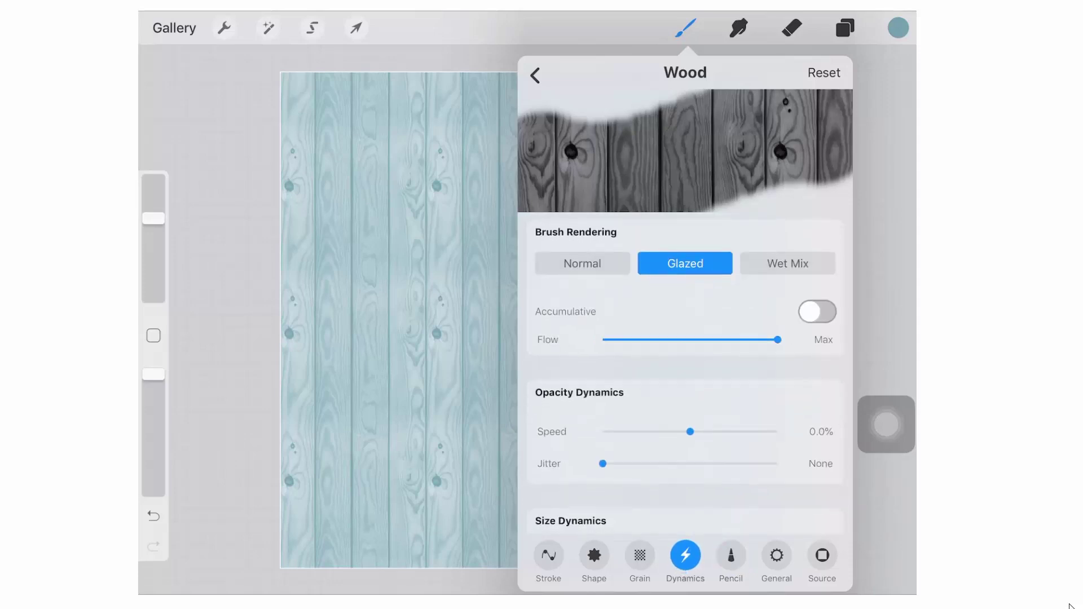